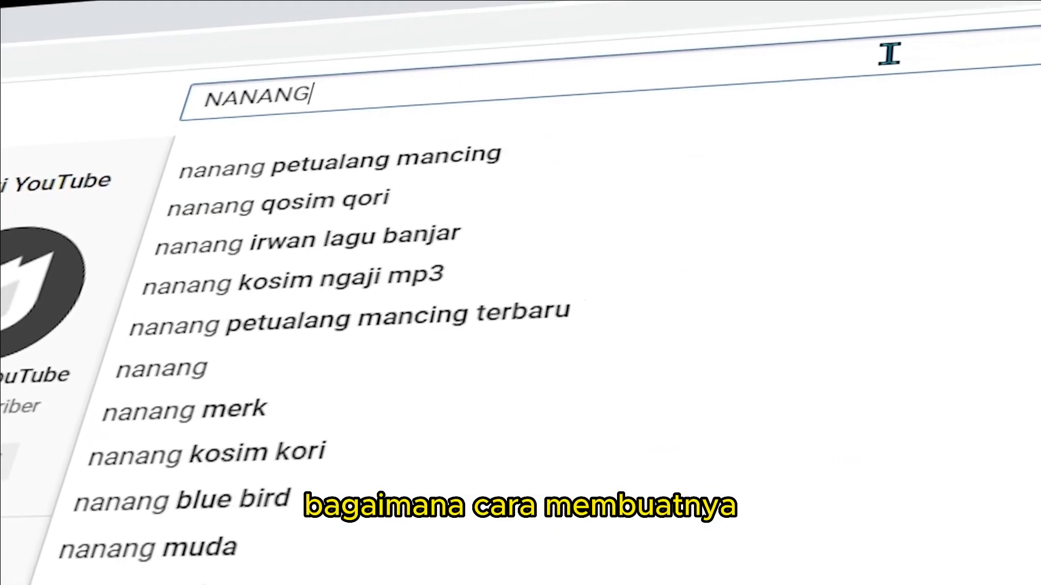
text(YADI)
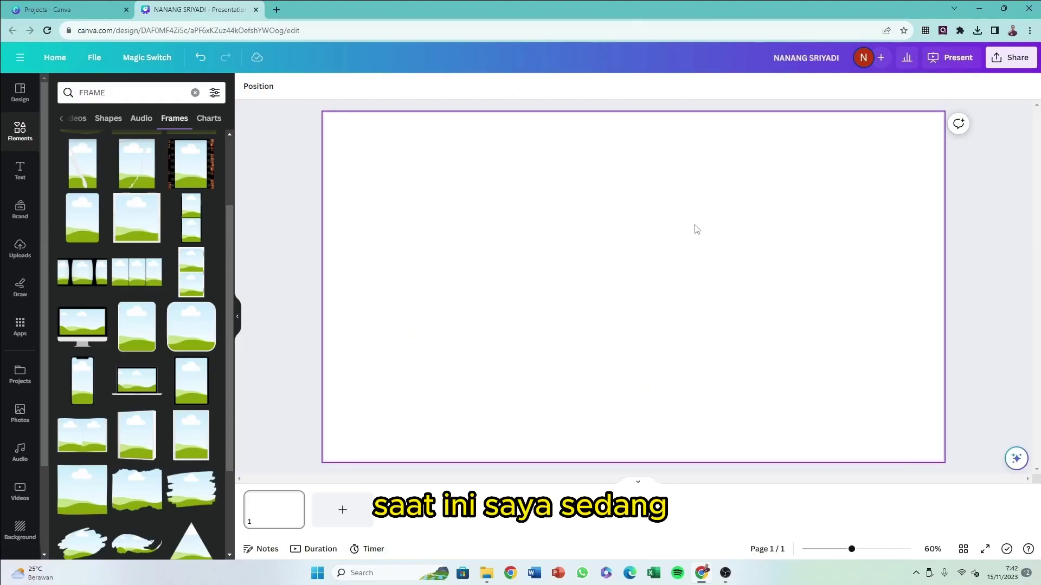
- Add a heading text box to the blank page and make it read "SUNSET"
click(14, 178)
click(121, 234)
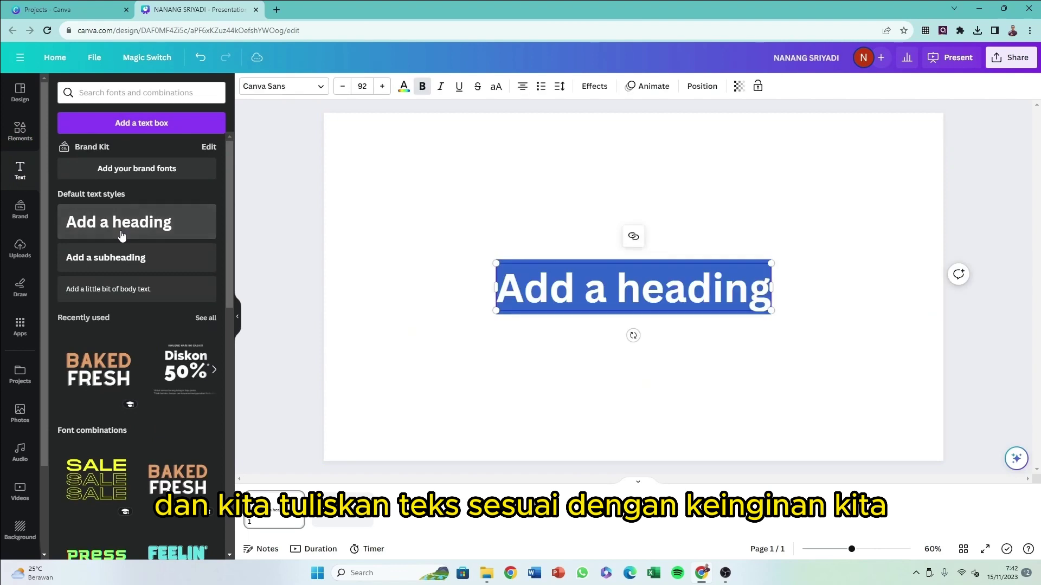
text(su)
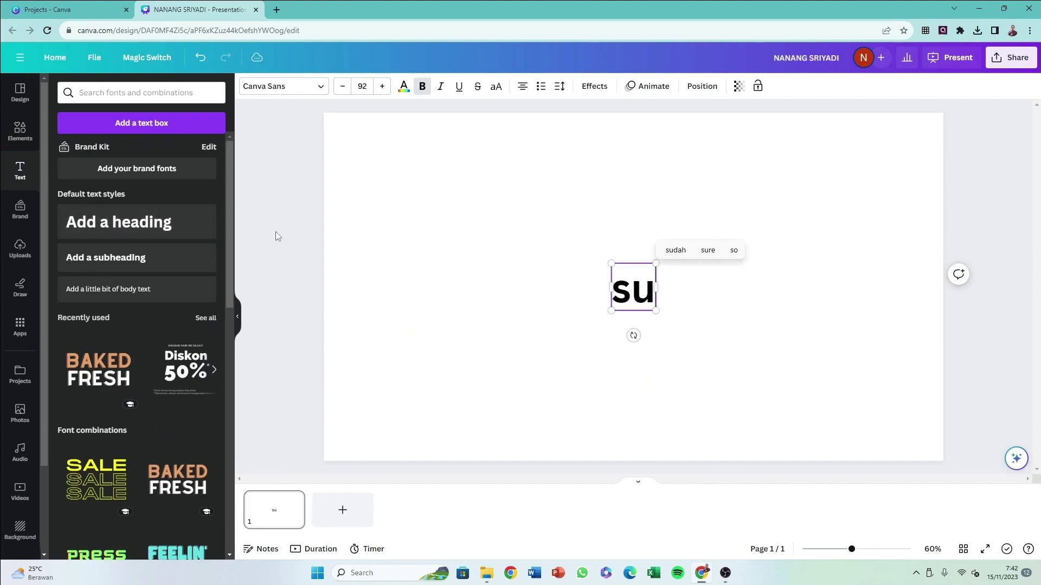
key(BackSpace)
key(BackSpace)
text(SUNSET)
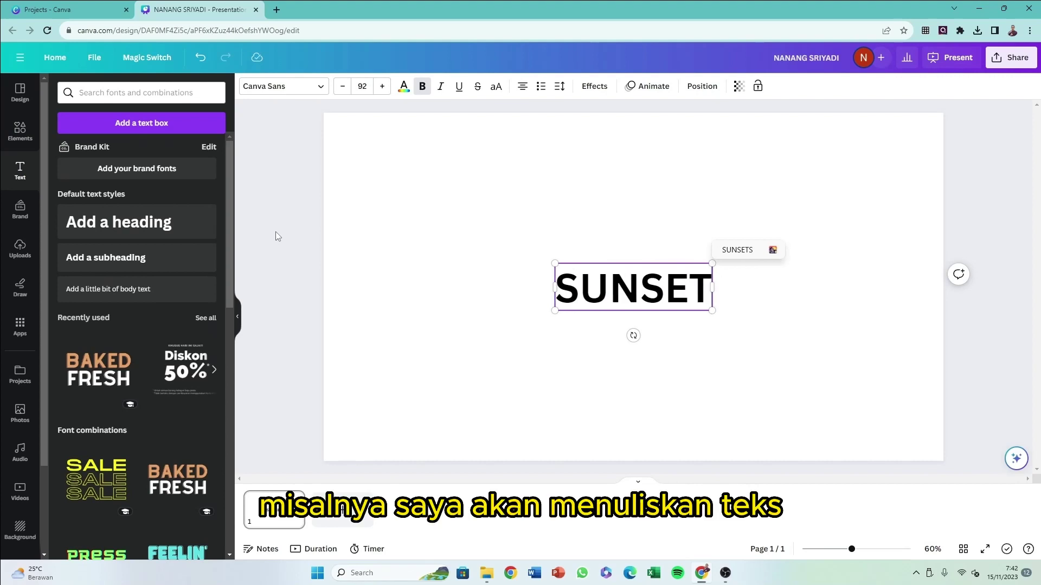
- Enlarge the SUNSET heading across most of the page width and set its font to Sailors at size 408
drag(561, 263, 350, 201)
drag(711, 312, 890, 397)
click(627, 351)
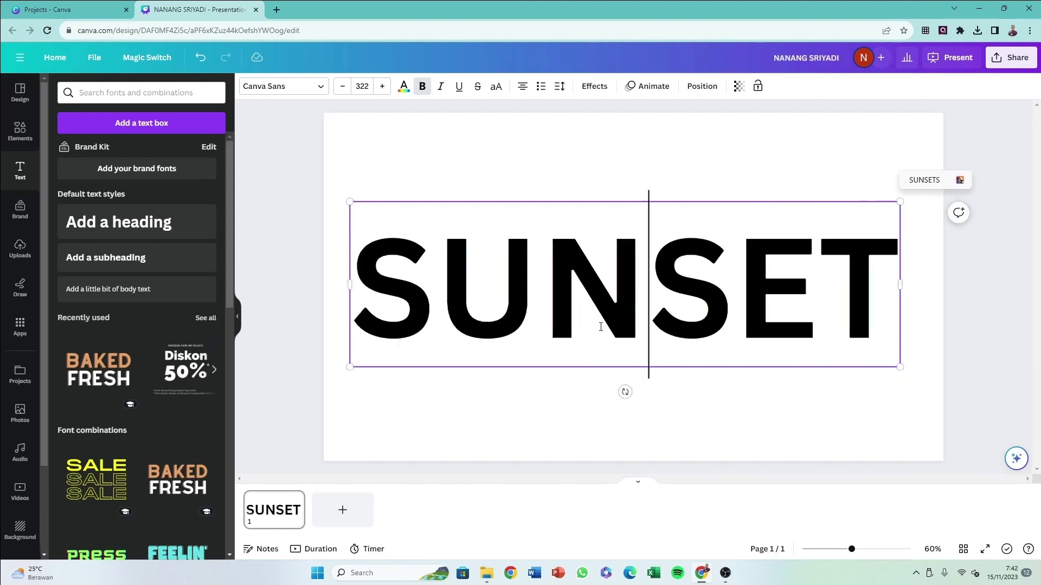
key(ctrl+a)
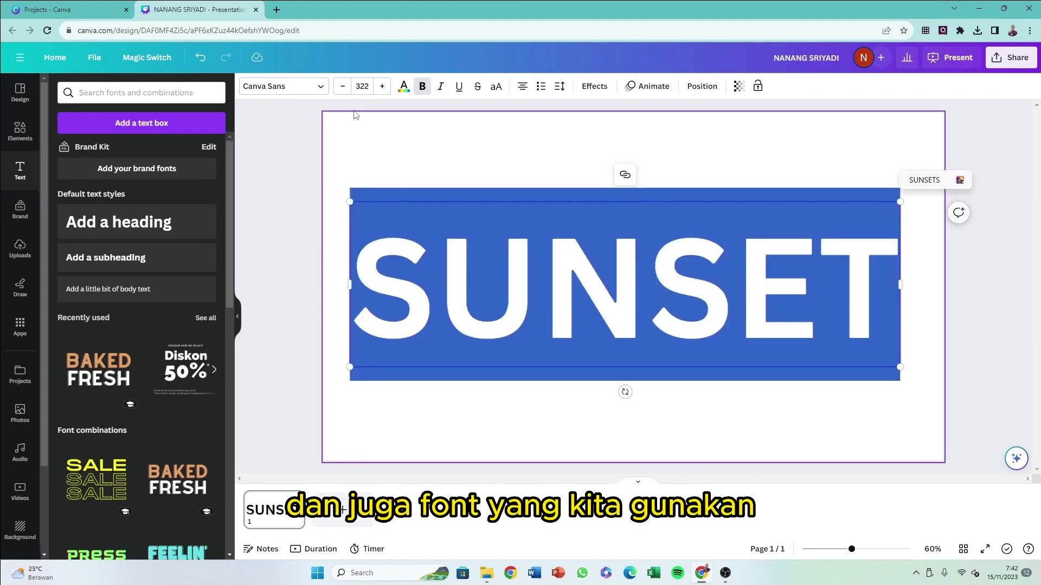
click(313, 87)
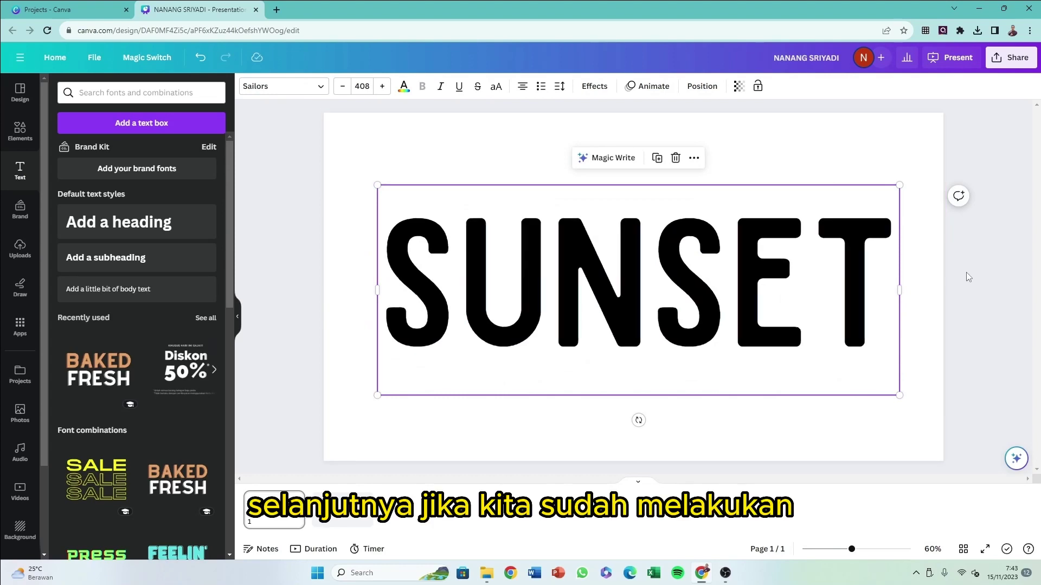
click(935, 305)
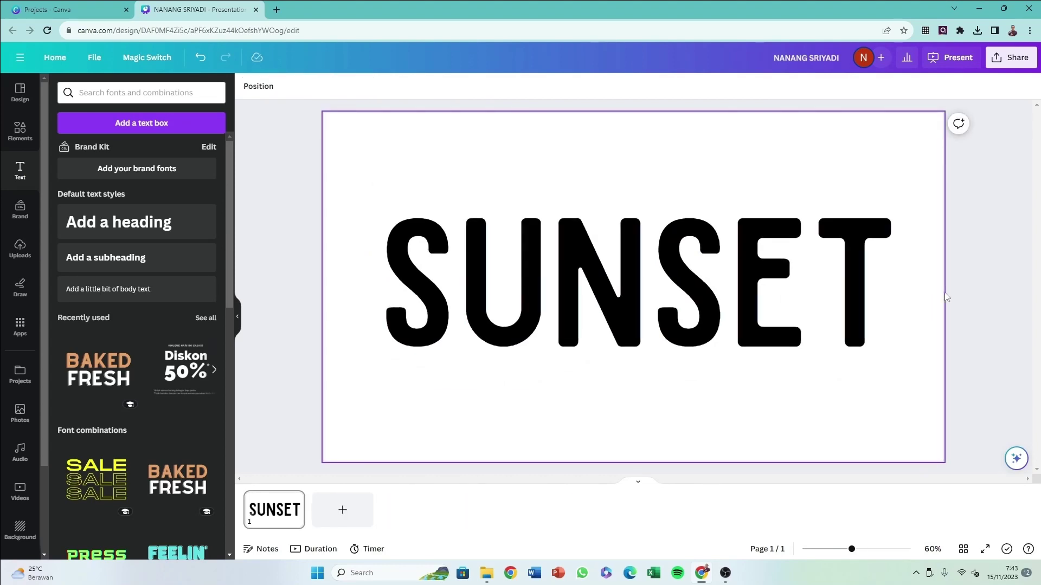
- Download the SUNSET design as an SVG file with a transparent background
click(1005, 63)
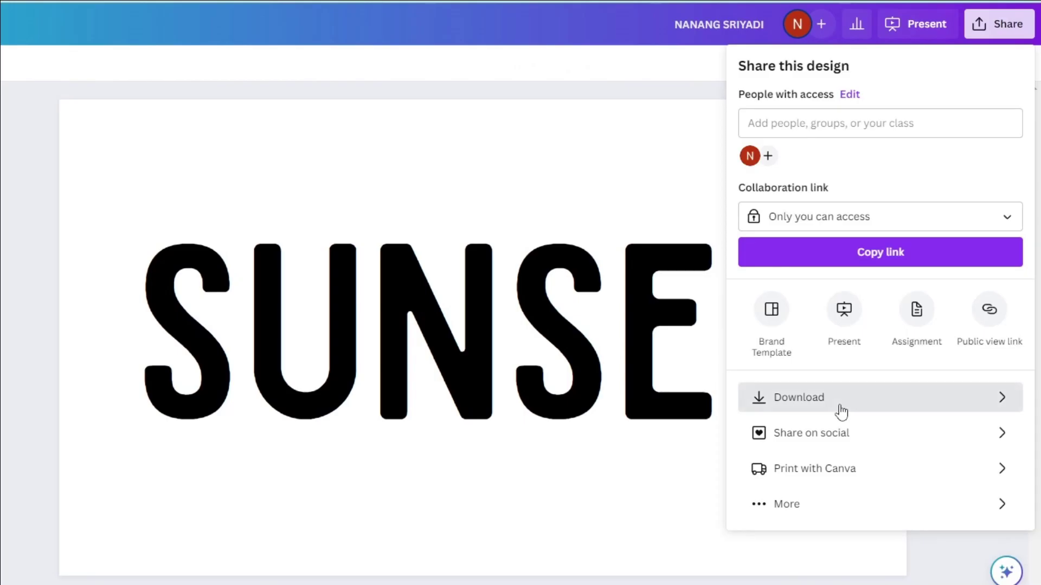
click(840, 412)
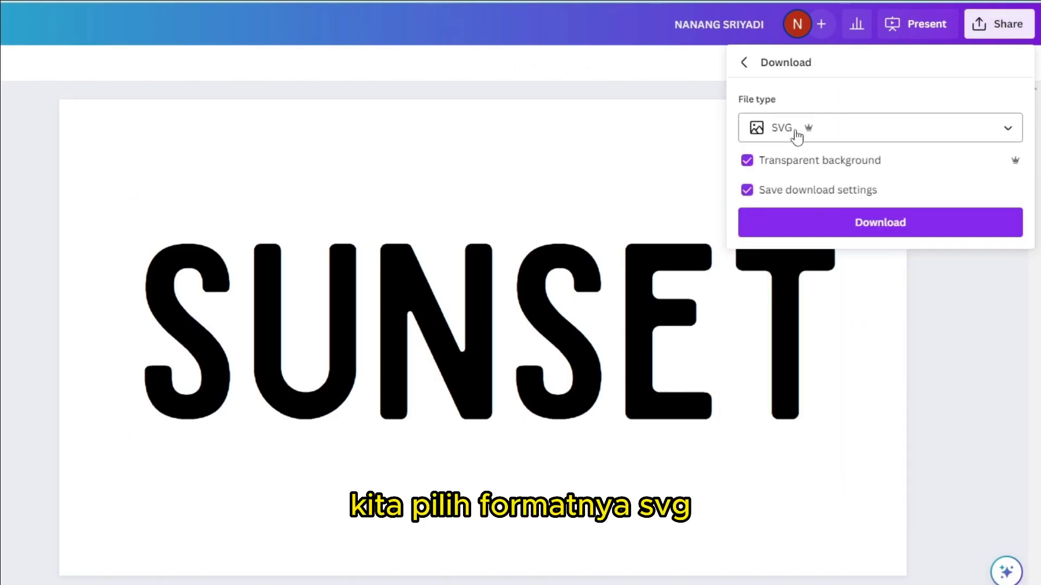
click(858, 227)
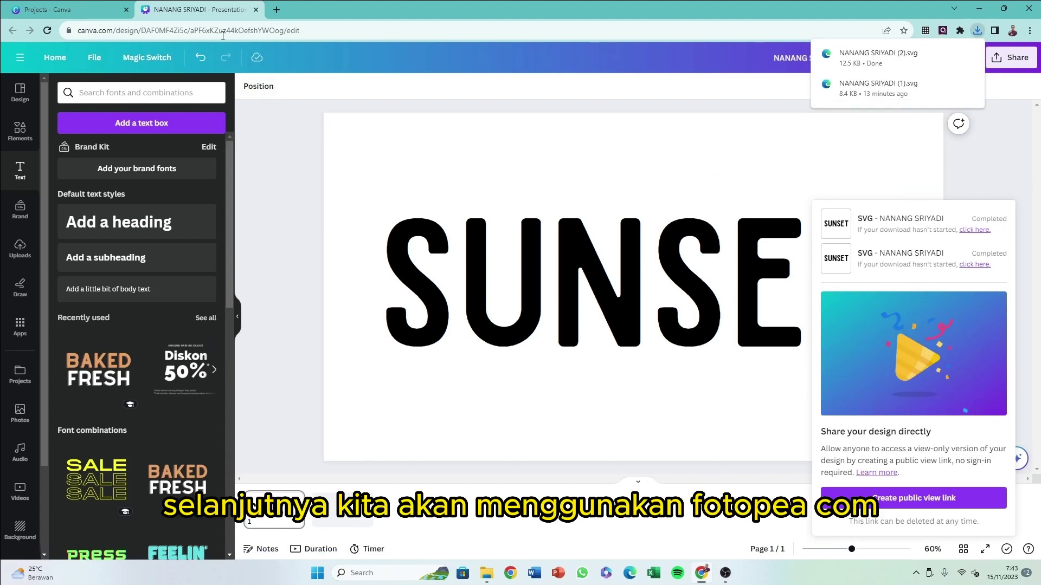
- Switch to Photopea in a new browser tab and open the downloaded SUNSET SVG from the computer
click(276, 10)
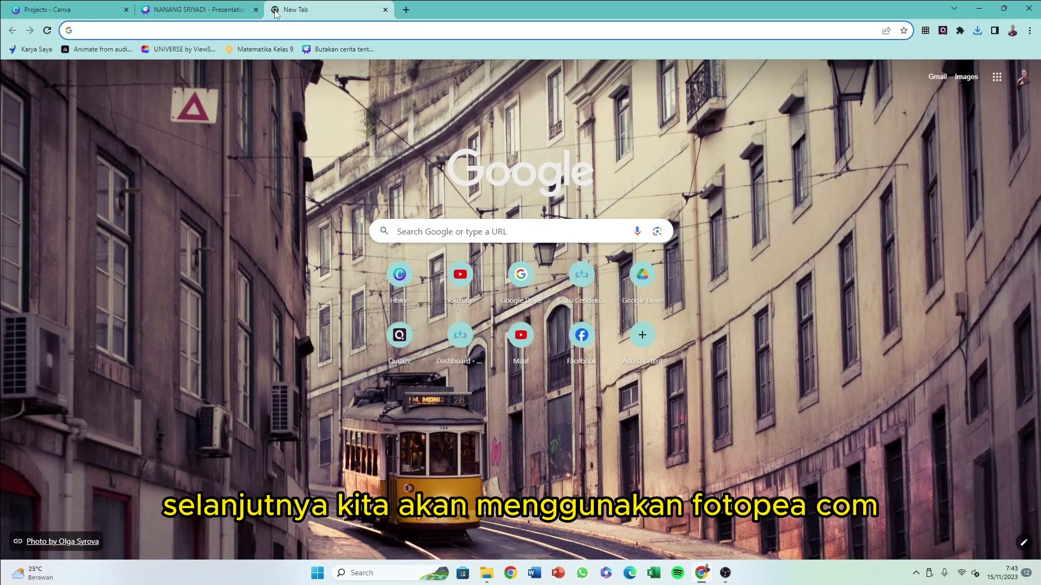
text(PHO)
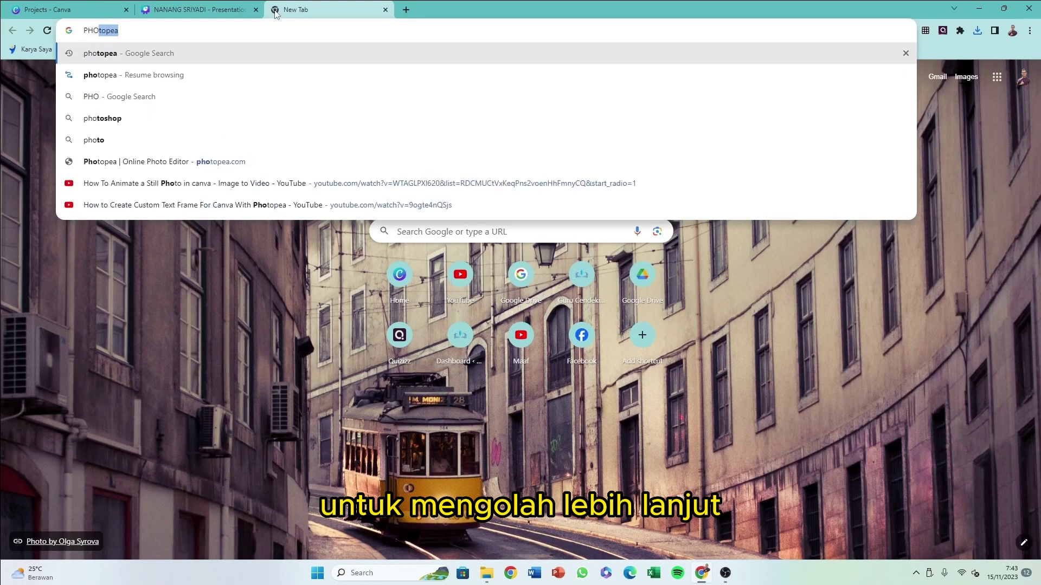
text(TO)
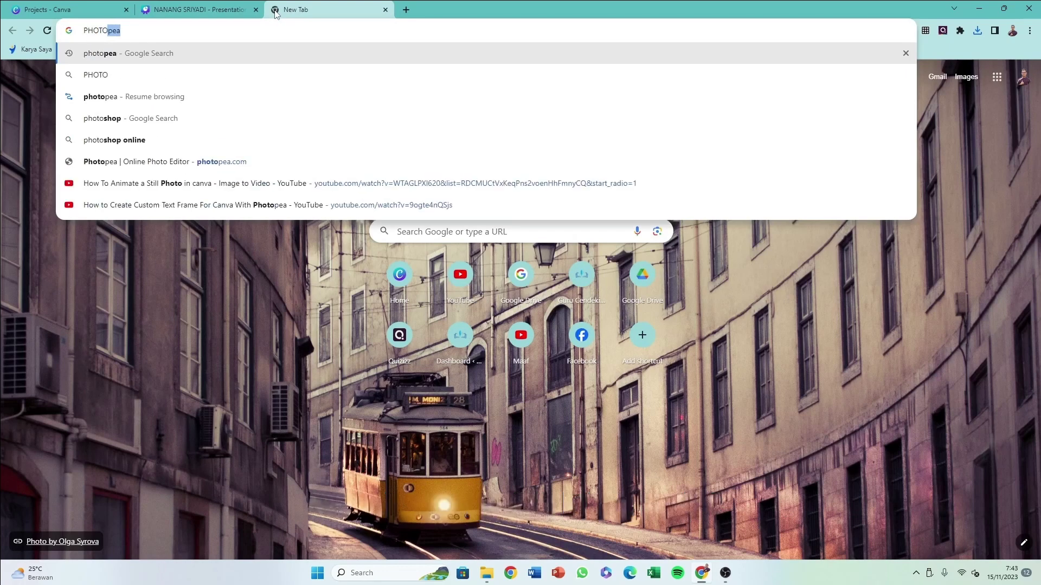
key(Return)
click(198, 173)
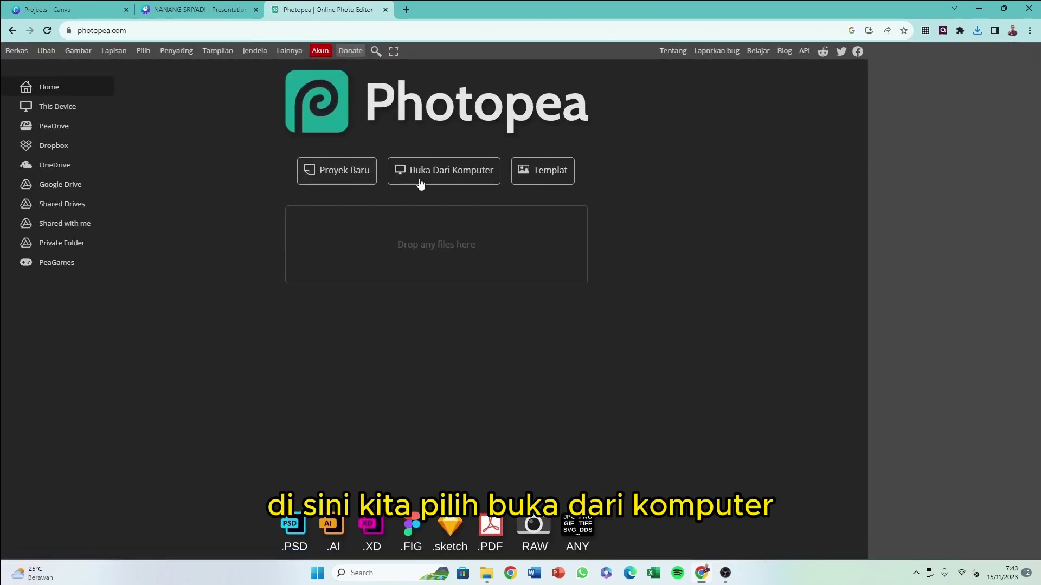
click(434, 175)
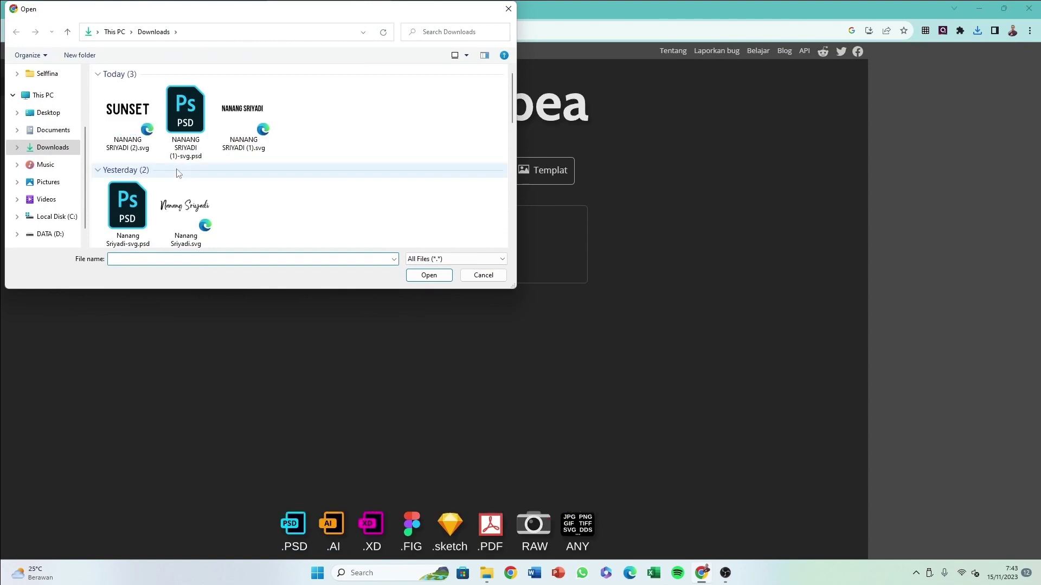
double_click(134, 138)
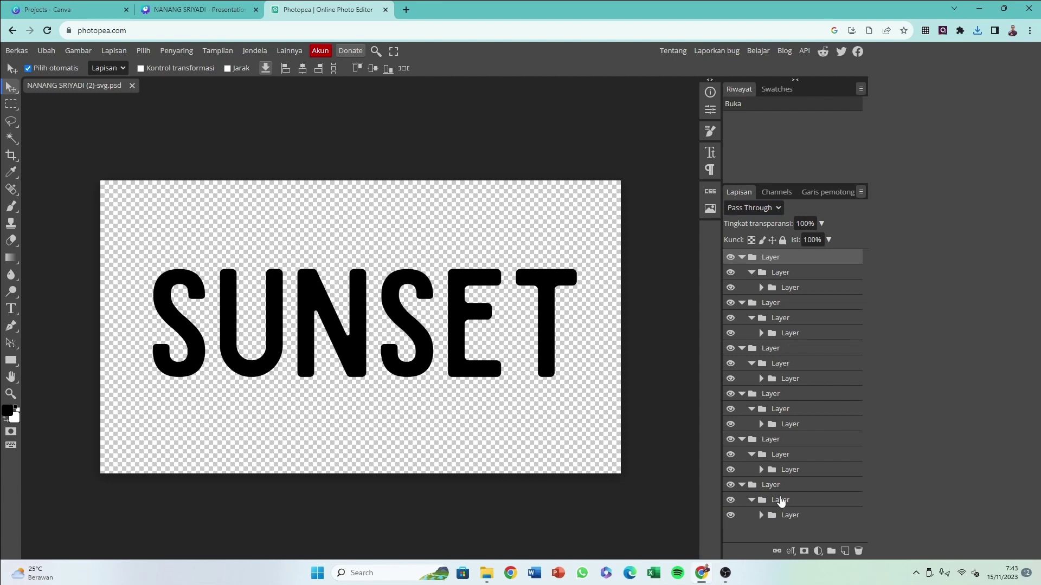
- Select all the letter layer groups of the SUNSET text and merge them into one layer
shift+click(784, 516)
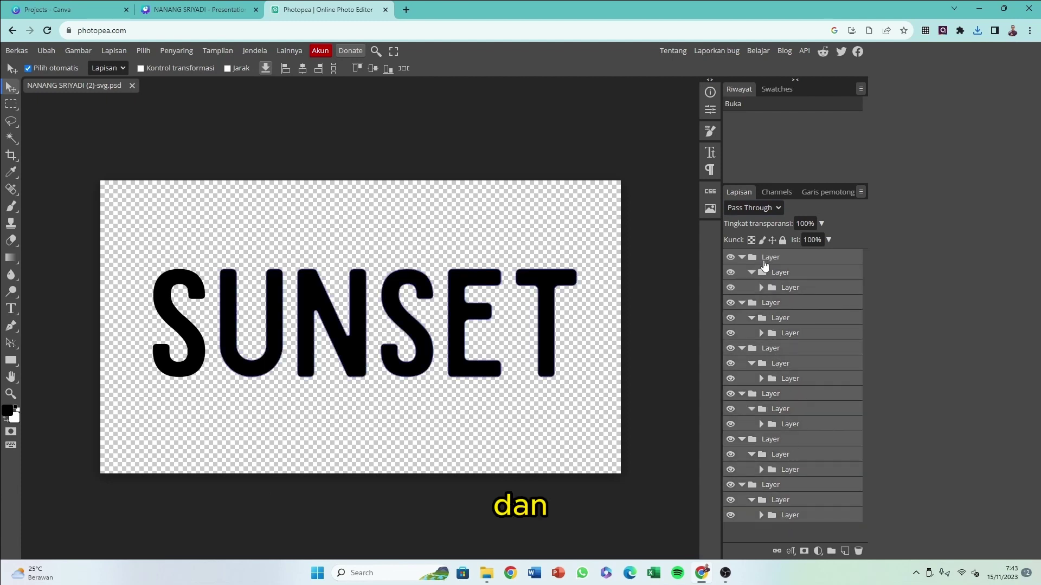
right_click(763, 263)
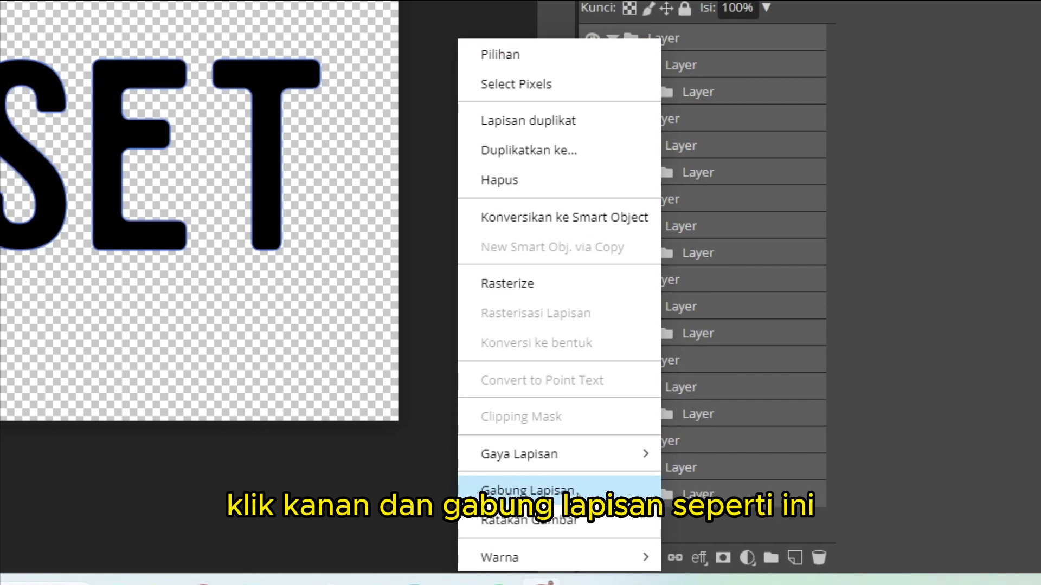
click(528, 490)
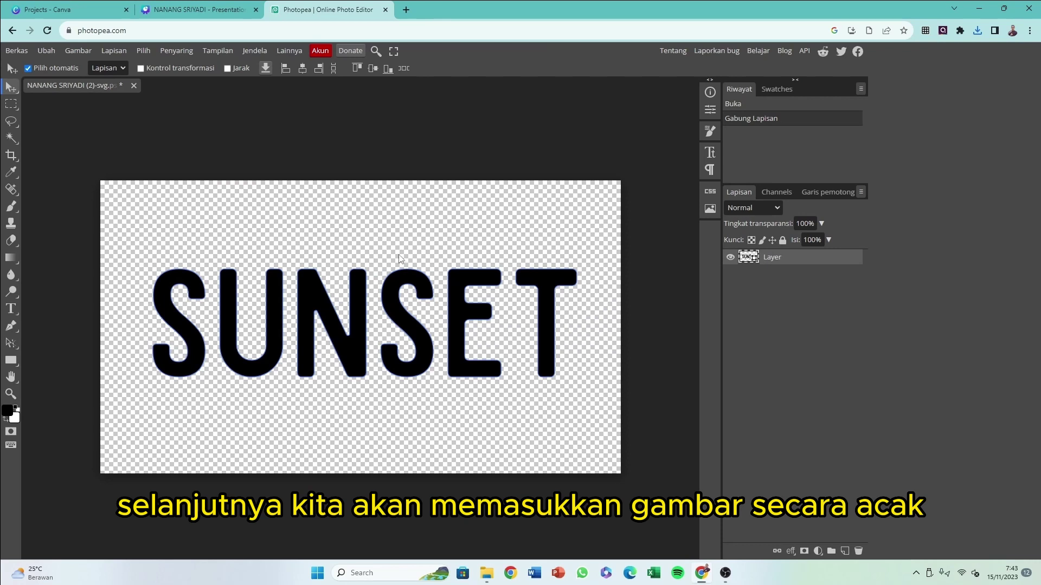
- Place the image Mnml_Lv_Tanjim.jpg from Downloads as a layer above the merged text, keeping its fitted size
click(12, 52)
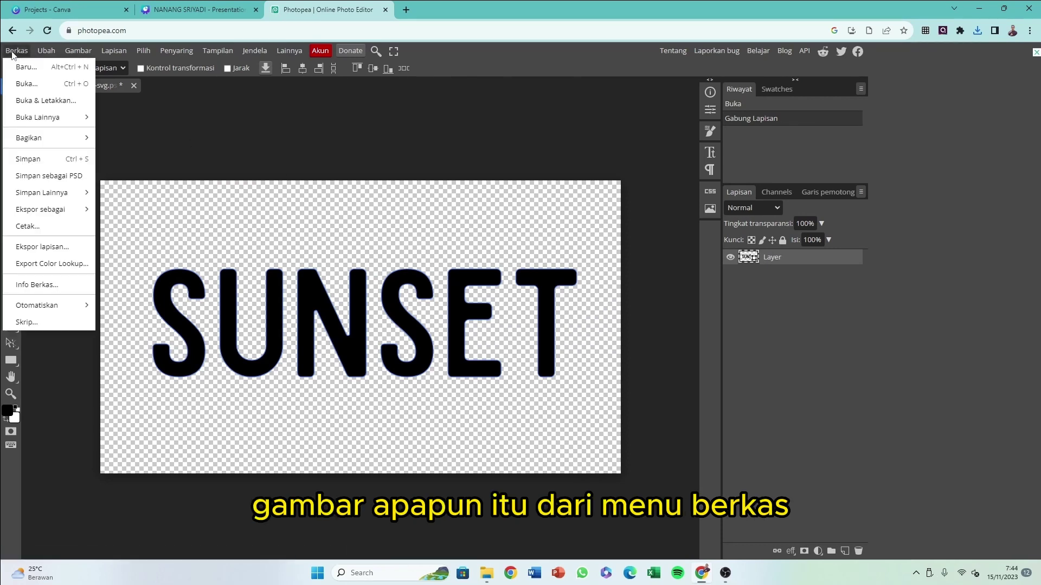
click(21, 102)
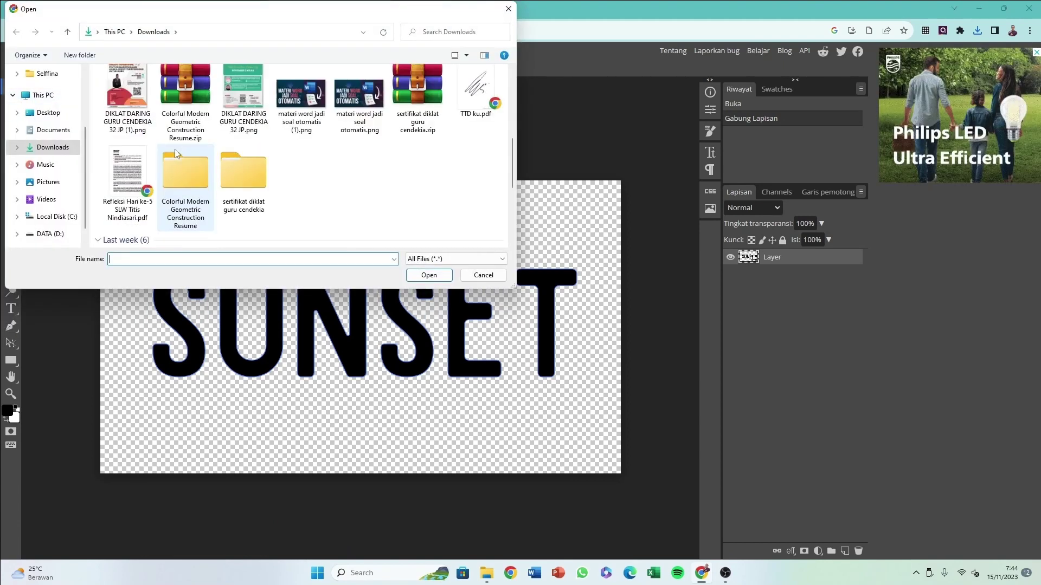
scroll(174, 154, down, 2)
click(294, 177)
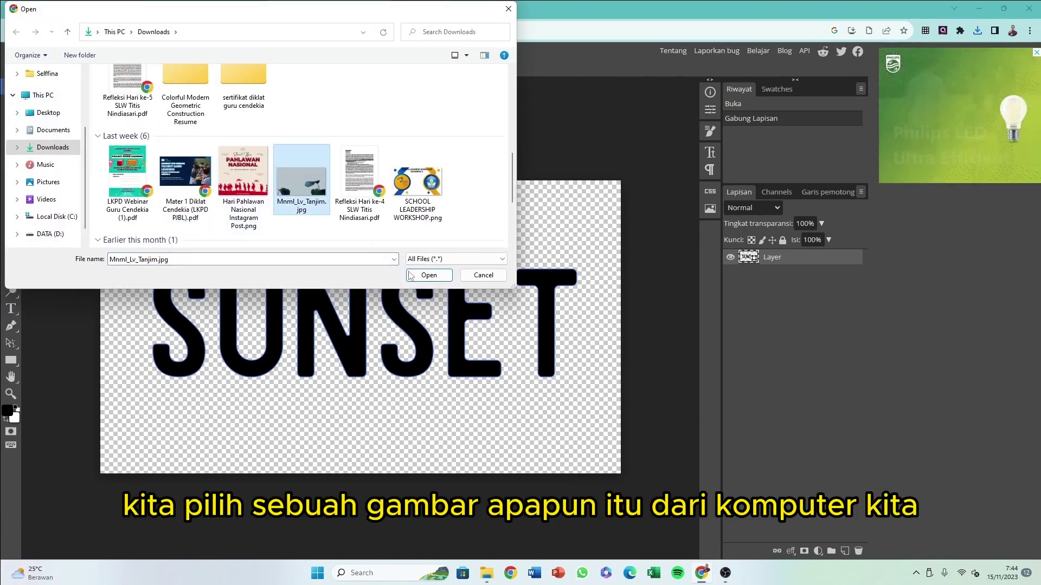
click(428, 275)
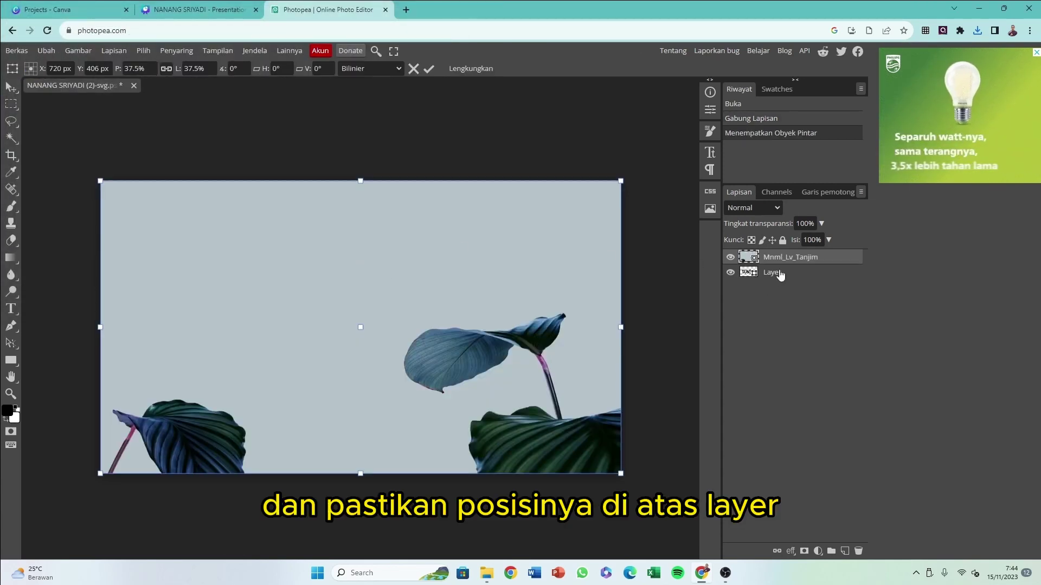
key(Return)
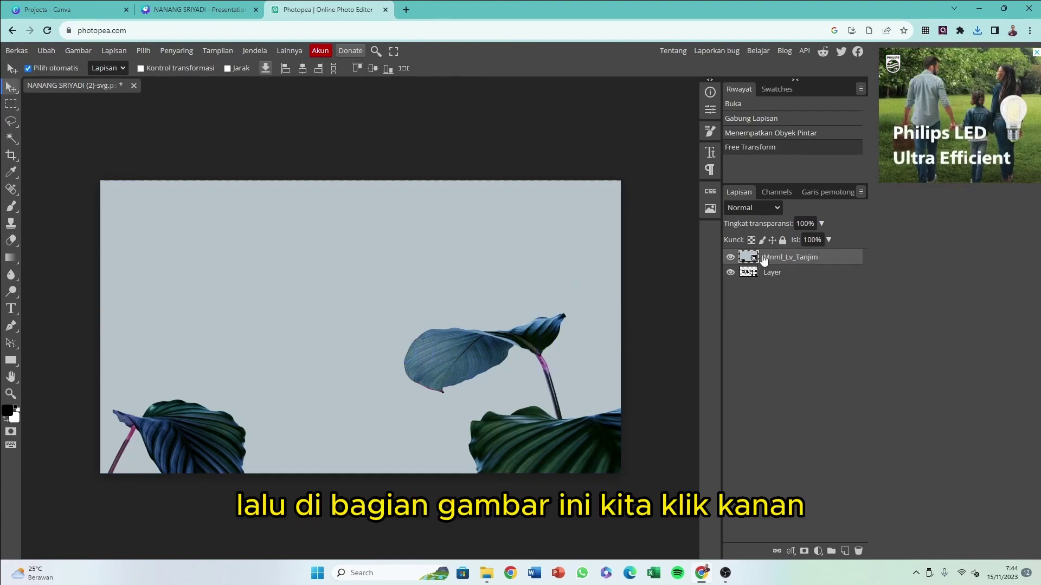
- Clip the placed image to the SUNSET text with a clipping mask and shift the image slightly within the letters
right_click(761, 256)
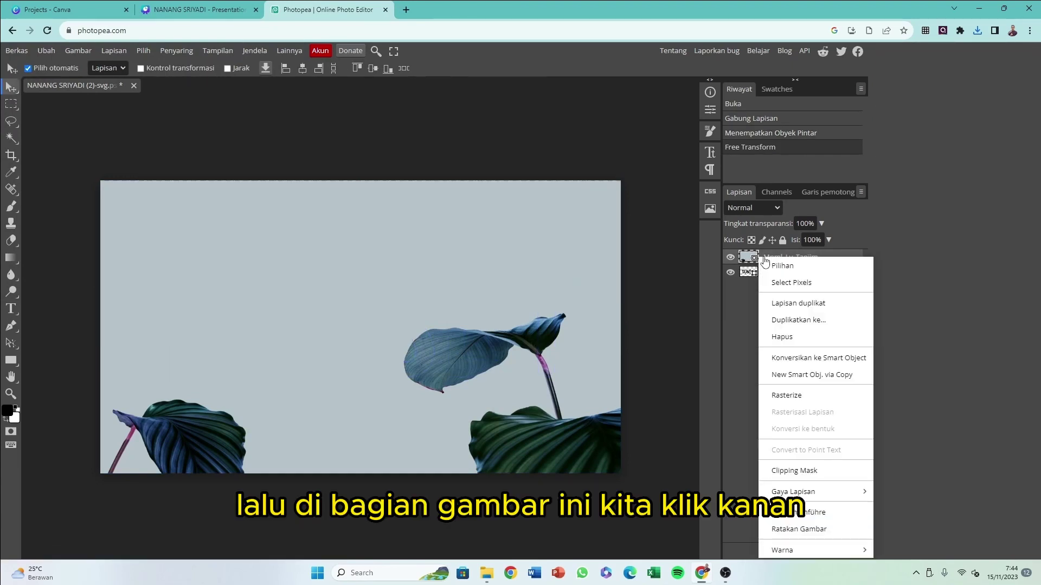
click(796, 471)
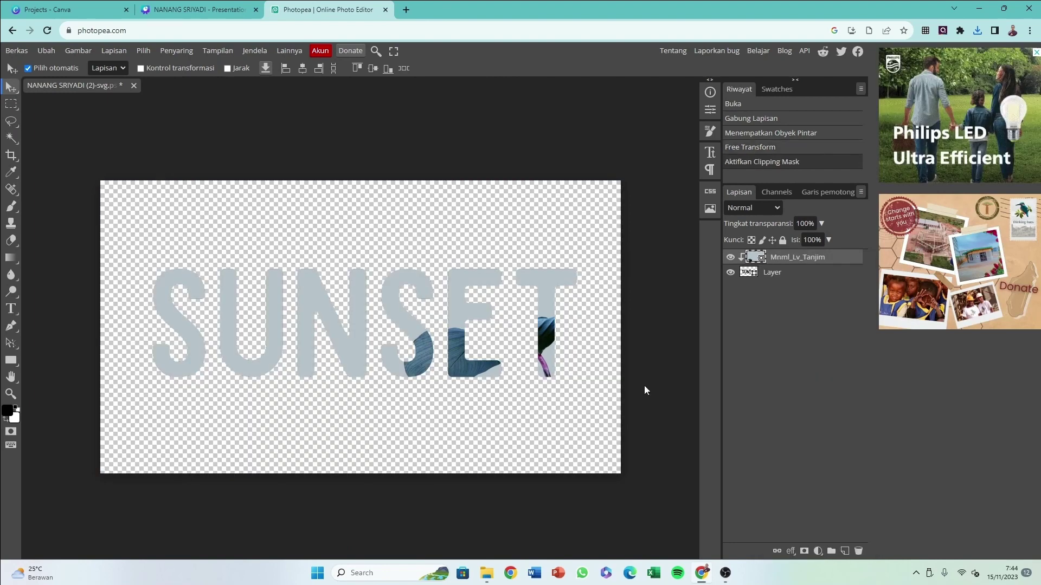
mouse_move(469, 362)
mouse_down()
mouse_move(450, 336)
mouse_move(456, 350)
mouse_up()
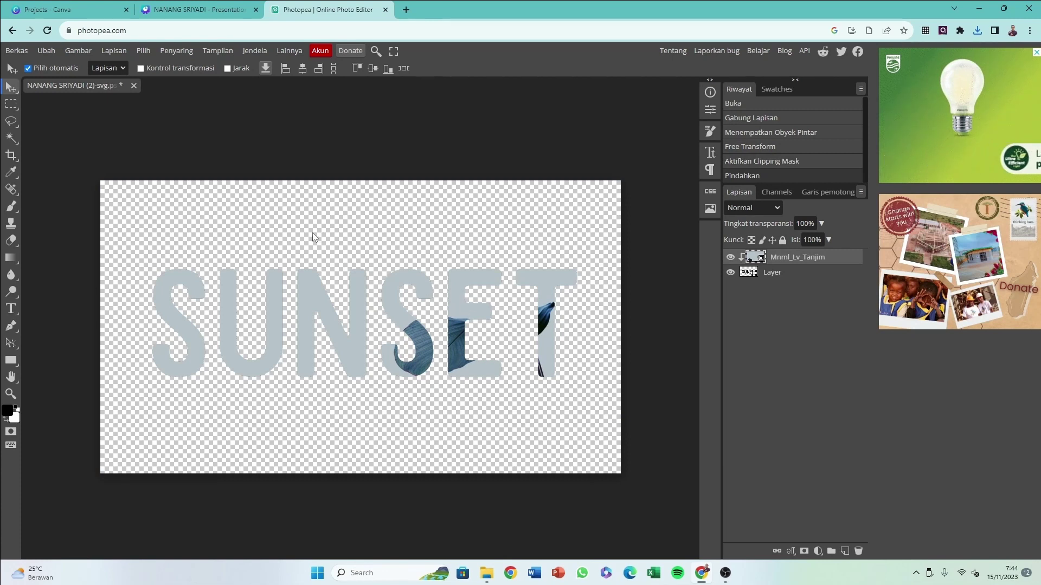
- Save the clipped text document as a PSD file in the Downloads folder
click(13, 51)
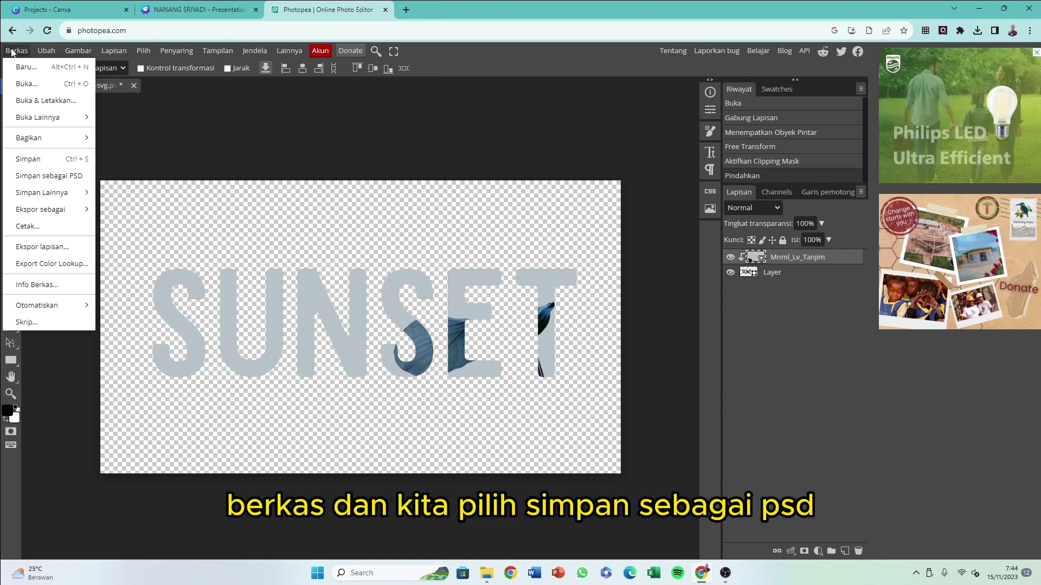
click(36, 176)
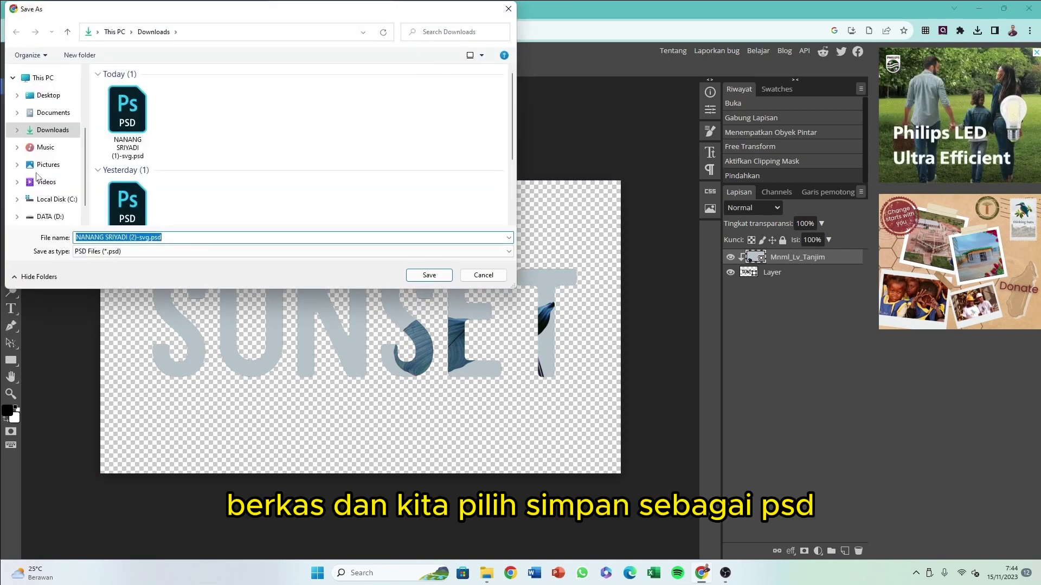
click(145, 252)
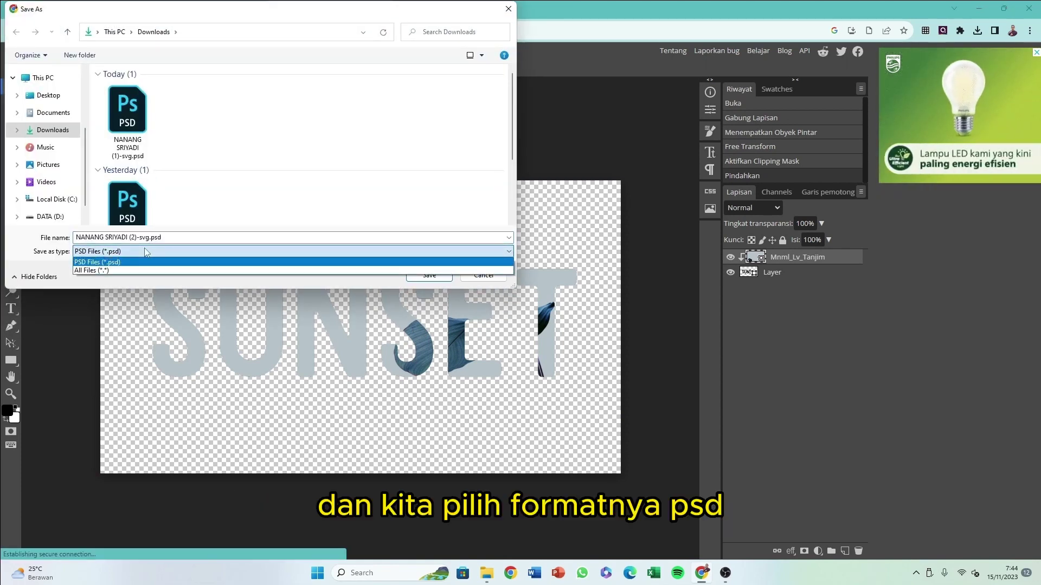
click(396, 260)
click(416, 274)
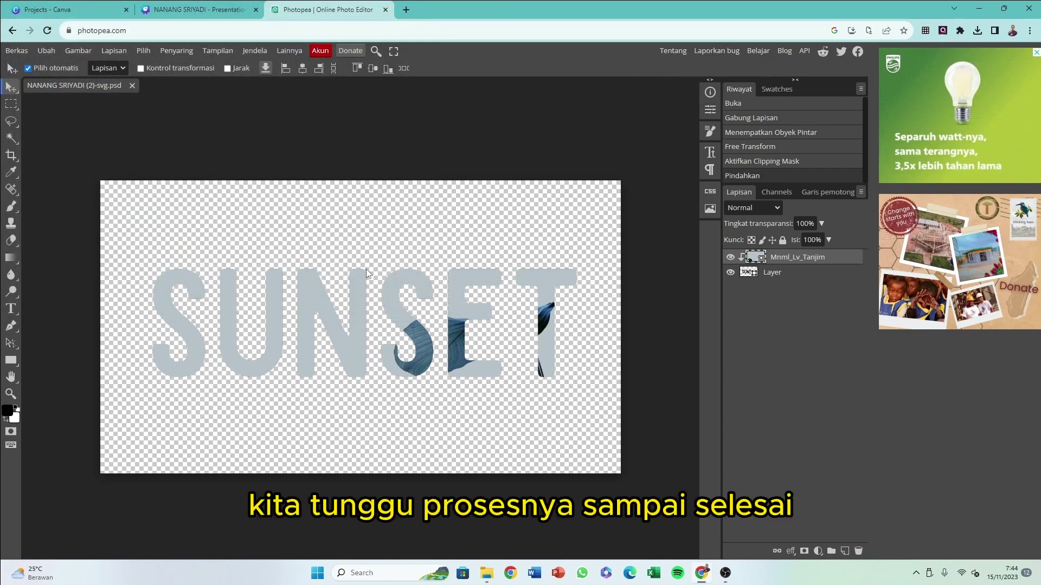
- Switch to Canva and import the saved SUNSET PSD from Downloads, listing all file types to find it
click(79, 7)
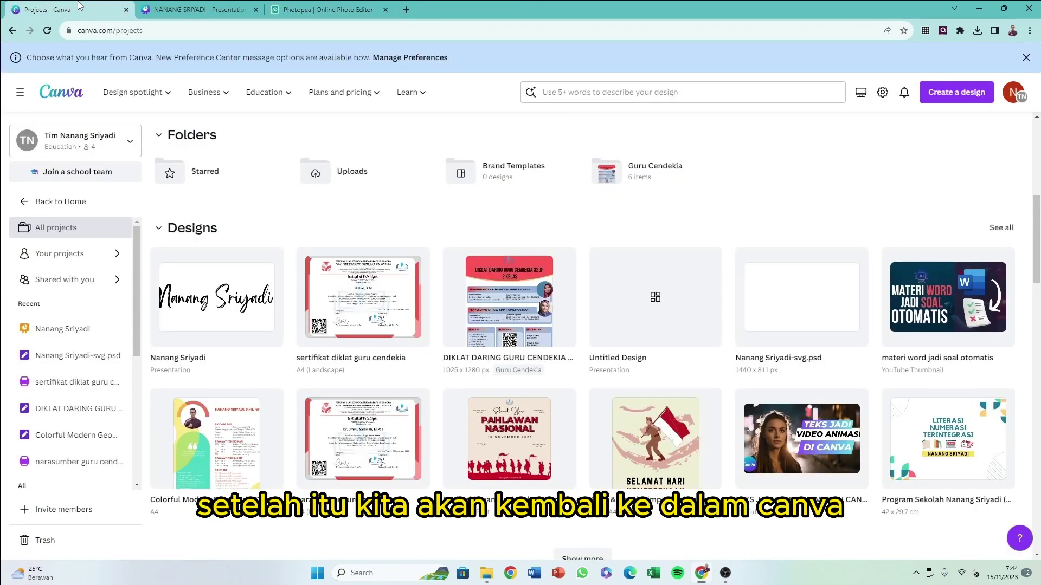
click(943, 94)
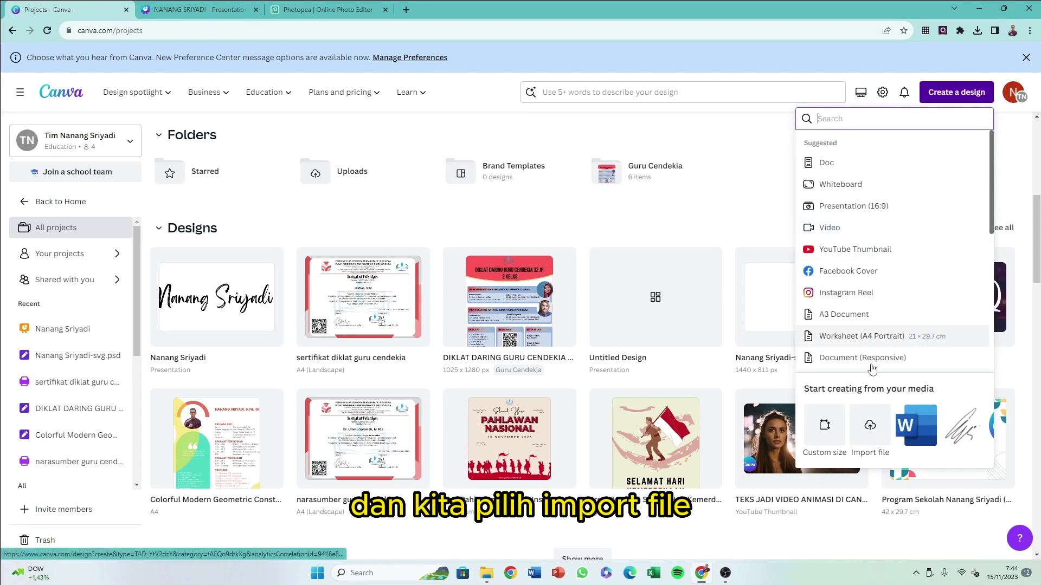
click(861, 431)
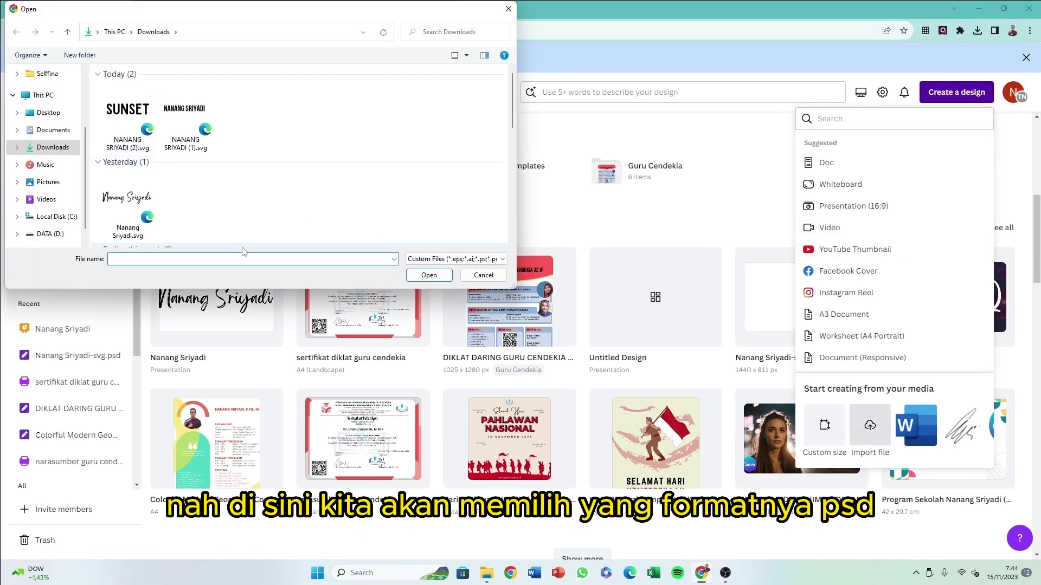
click(420, 260)
click(426, 277)
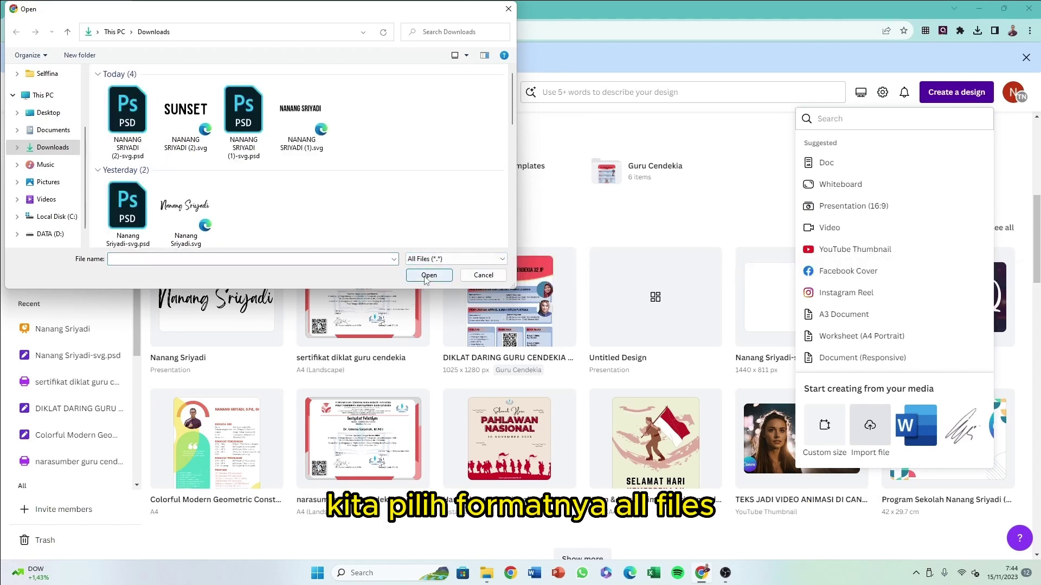
click(117, 121)
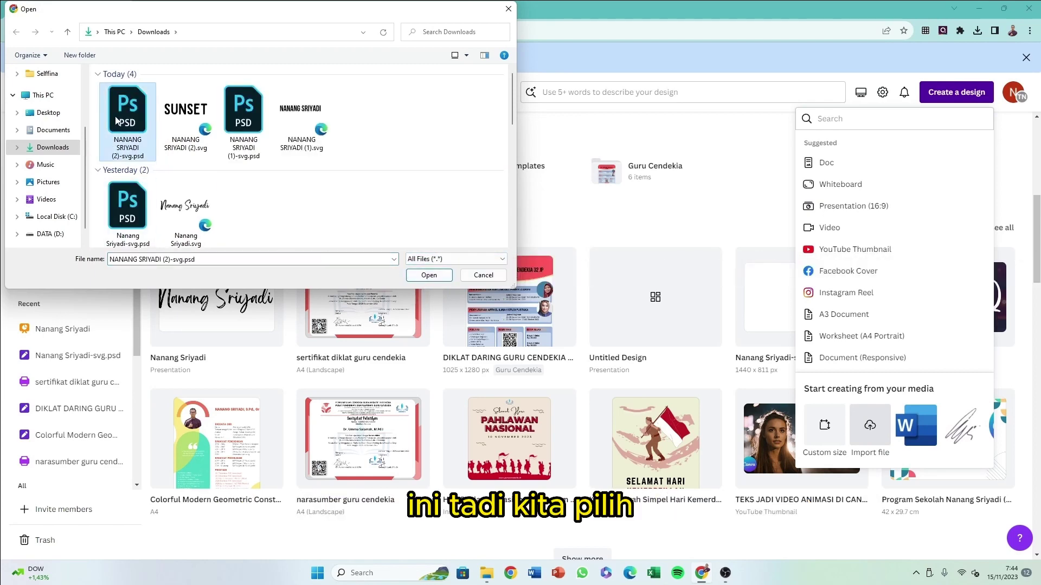
click(416, 276)
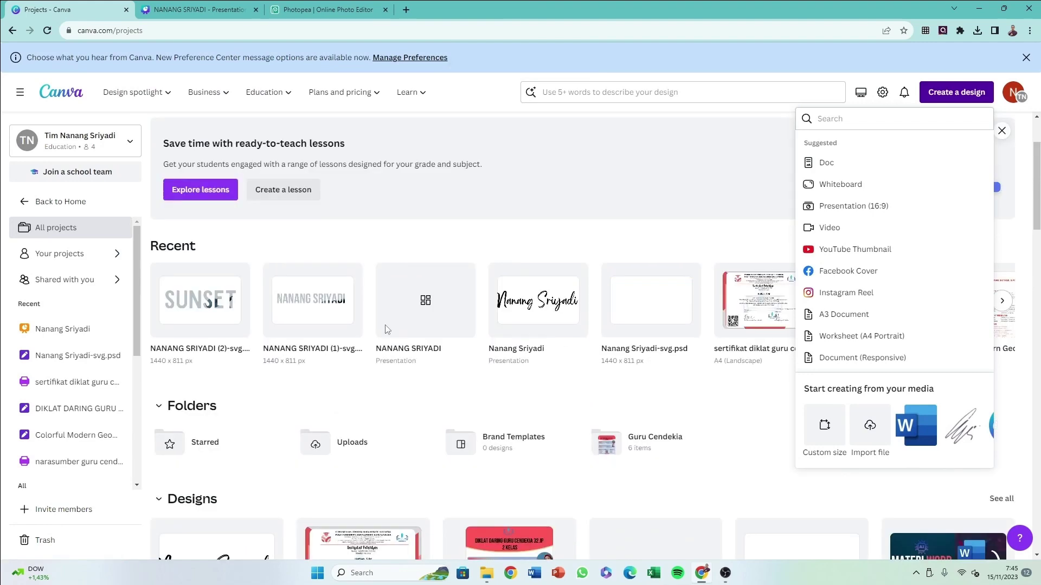
- Open the imported SUNSET design for editing and dismiss the PSD import feedback form
click(186, 310)
click(185, 309)
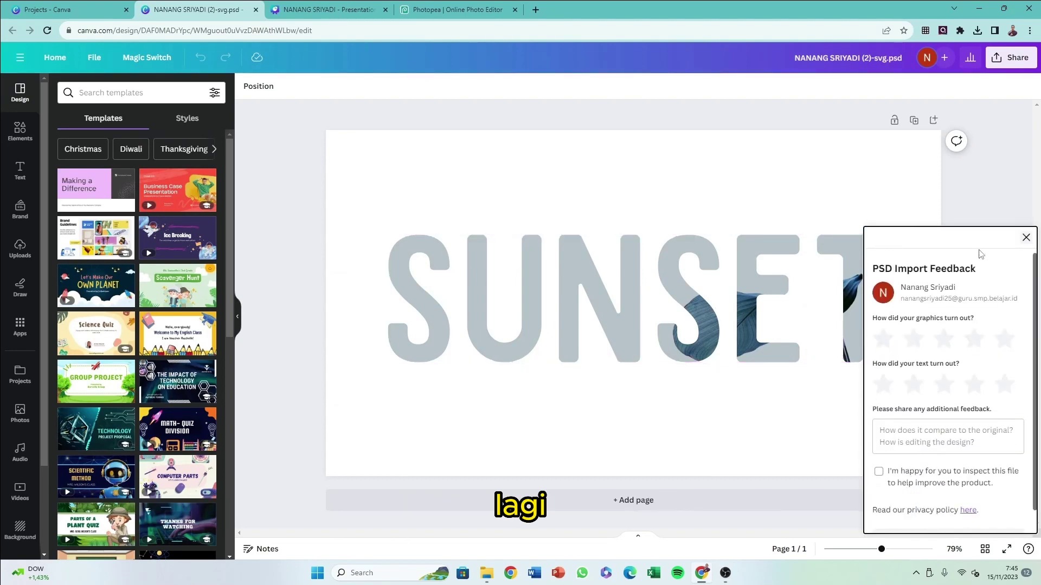
click(1026, 238)
- Detach the leaf image from the SUNSET lettering and delete it, leaving the empty text frame in place
right_click(665, 291)
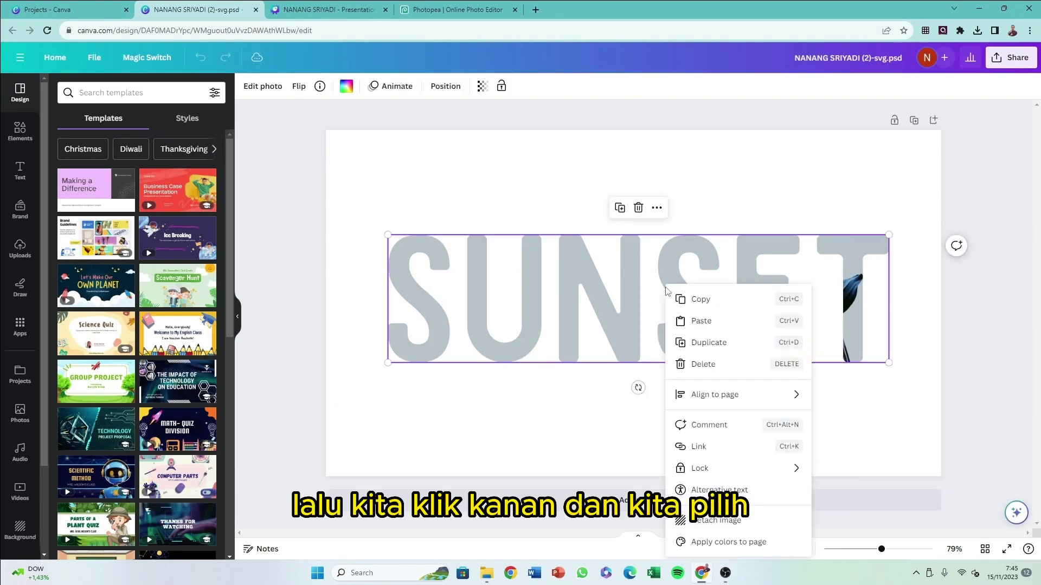
click(716, 521)
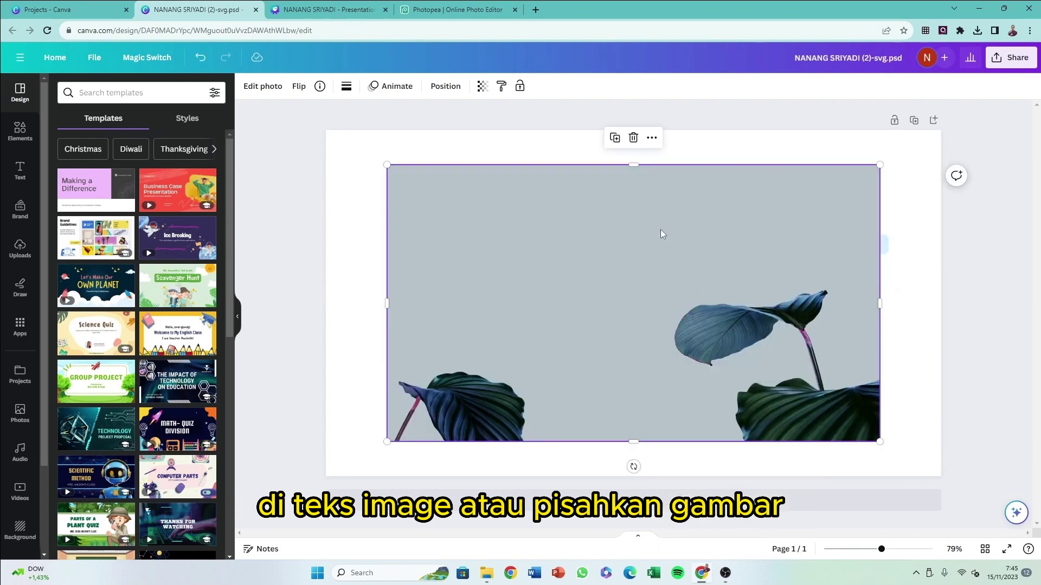
click(633, 137)
click(656, 347)
mouse_move(663, 346)
mouse_down()
mouse_move(667, 301)
mouse_move(666, 340)
mouse_up()
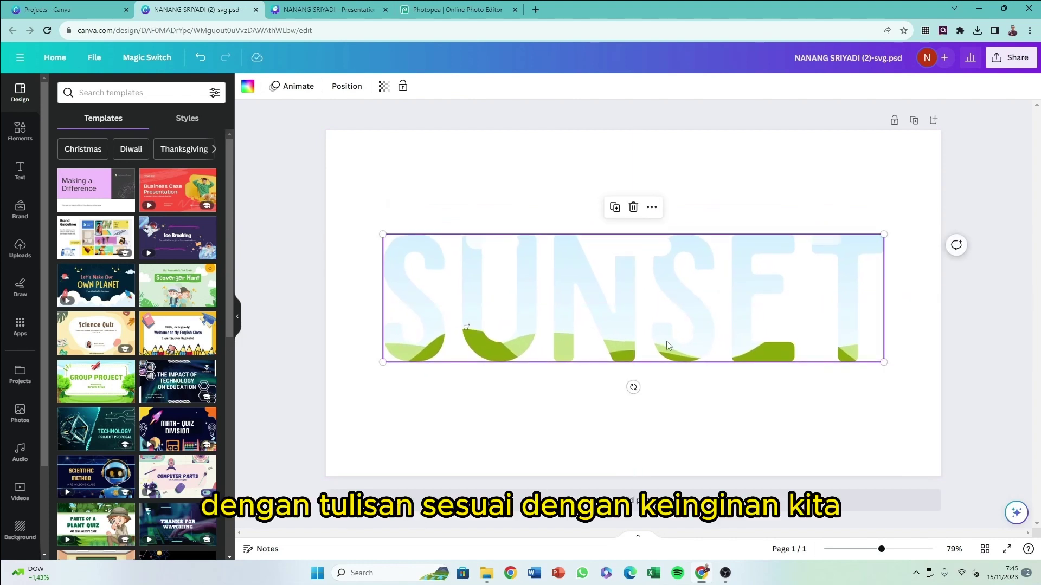
- Add the recently used orange and pink sunset sky photo and drop it into the SUNSET text frame
click(18, 132)
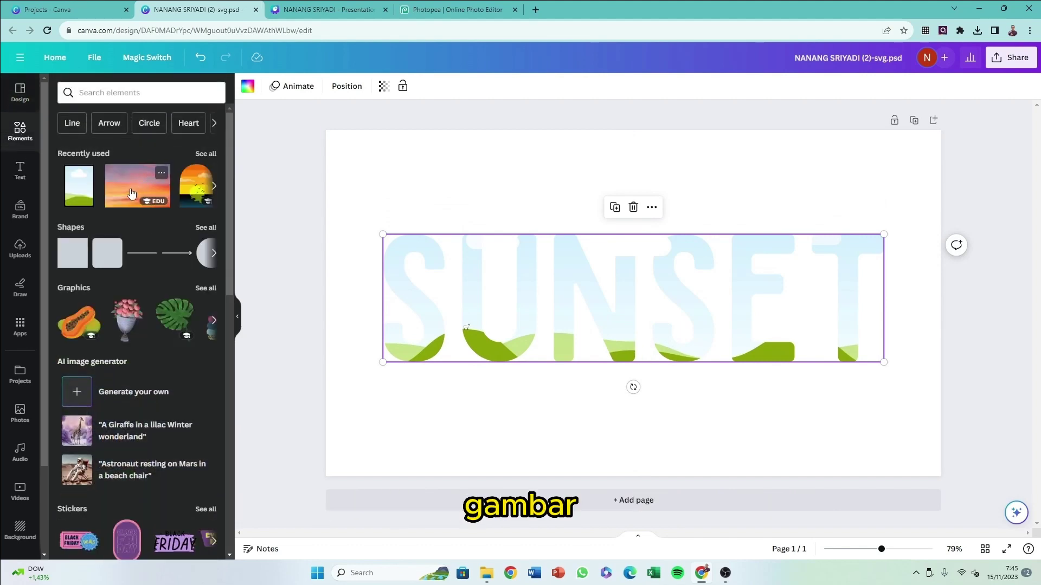
click(131, 194)
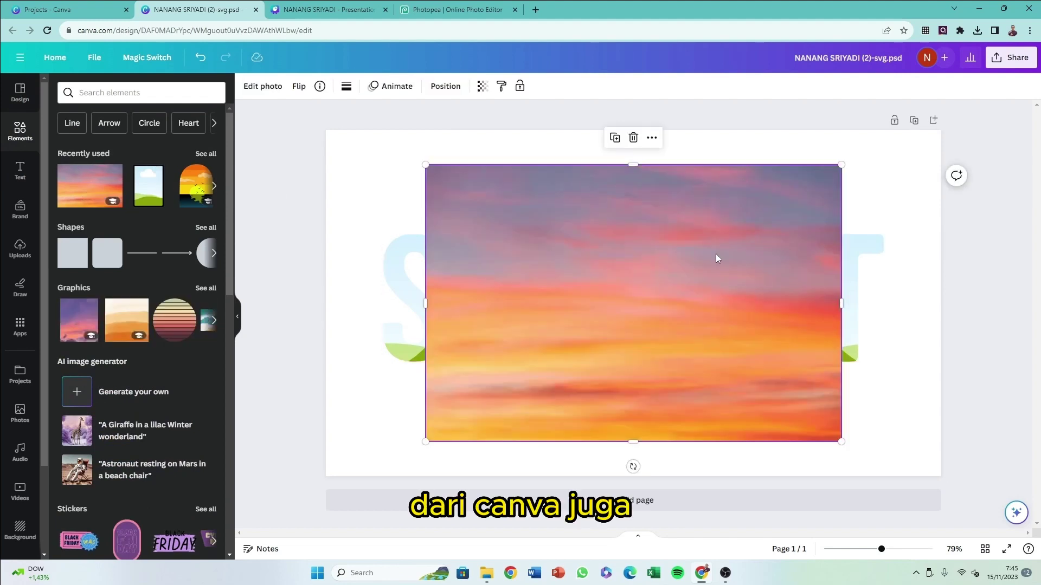
drag(716, 253, 695, 263)
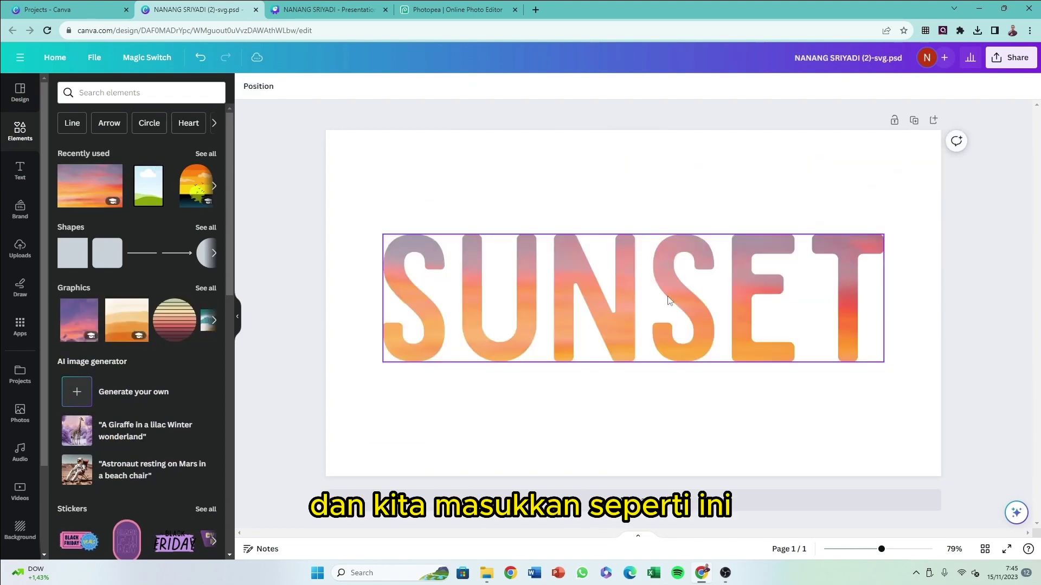
- Shift the sunset photo upward inside the SUNSET text frame so its more orange area fills the letters
click(638, 318)
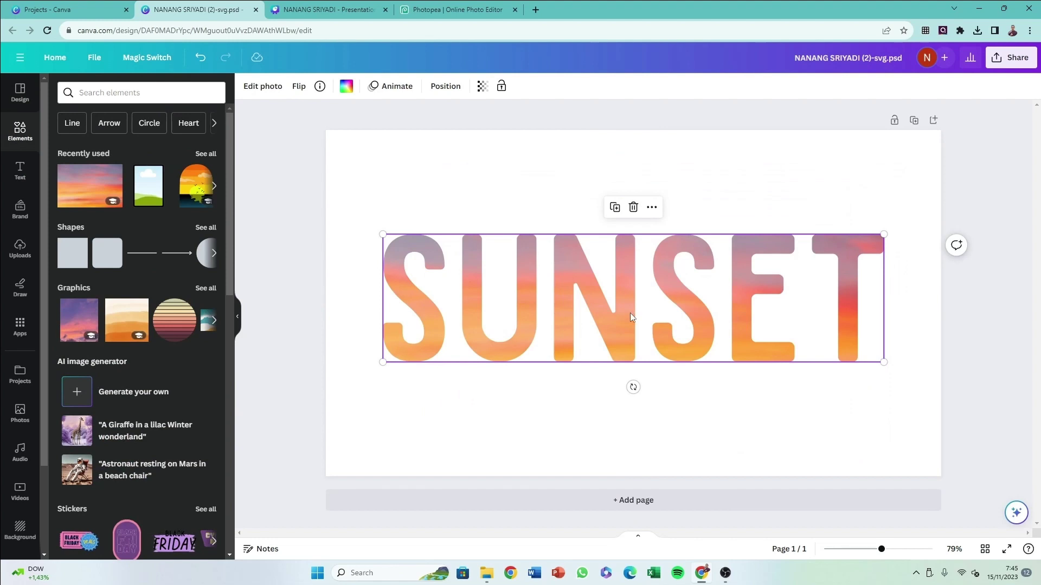
double_click(630, 313)
drag(623, 304, 624, 258)
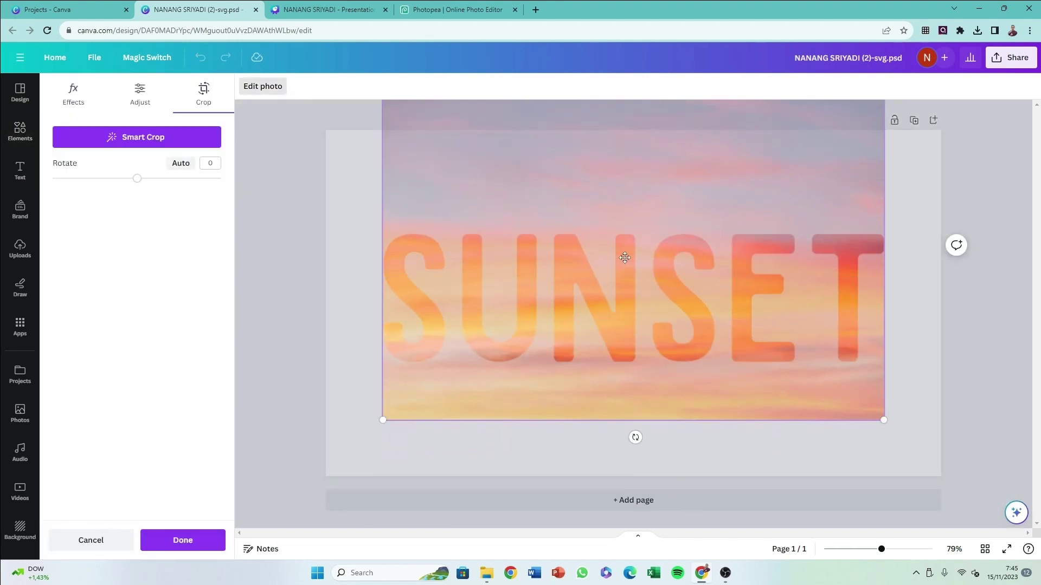
click(903, 306)
click(671, 441)
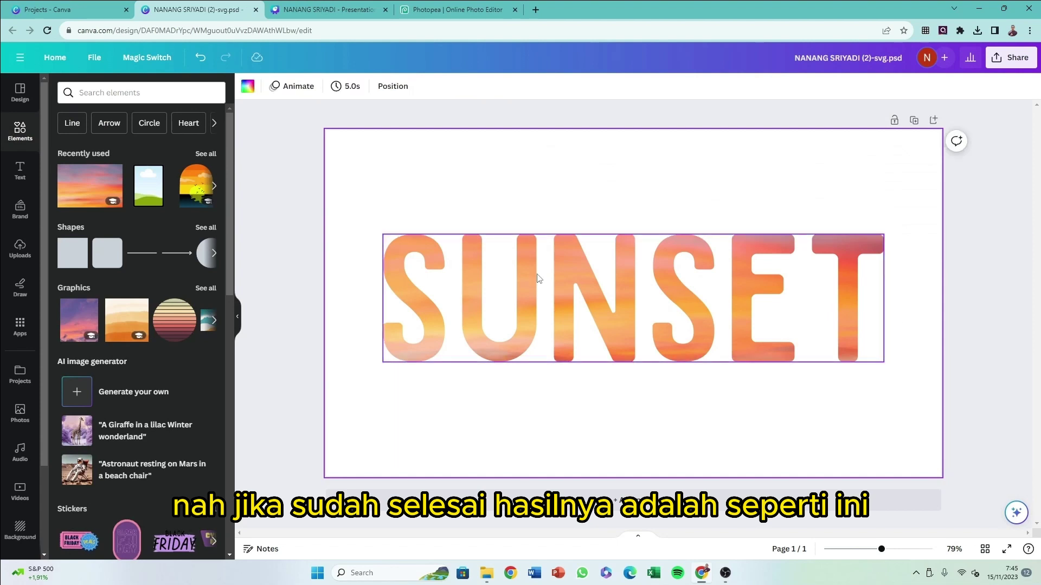